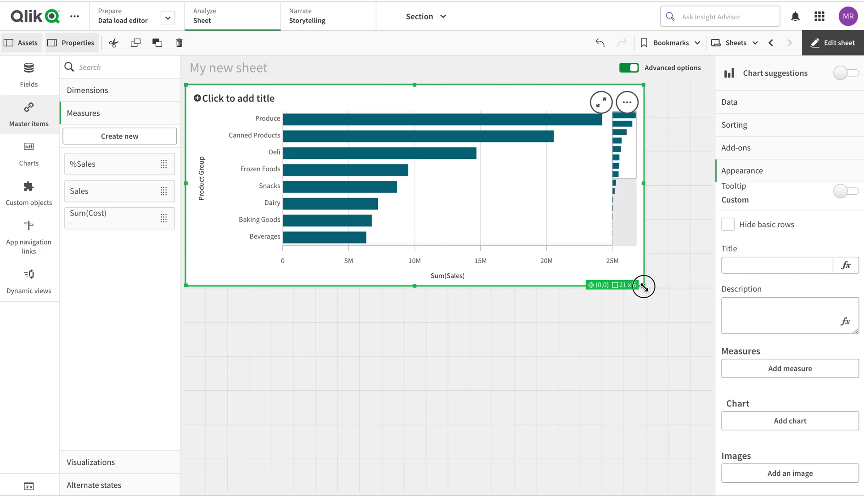
Resize the Product Group bar chart into a wide, short 17x6 grid-cell shape
left_click_drag(644, 285, 509, 398)
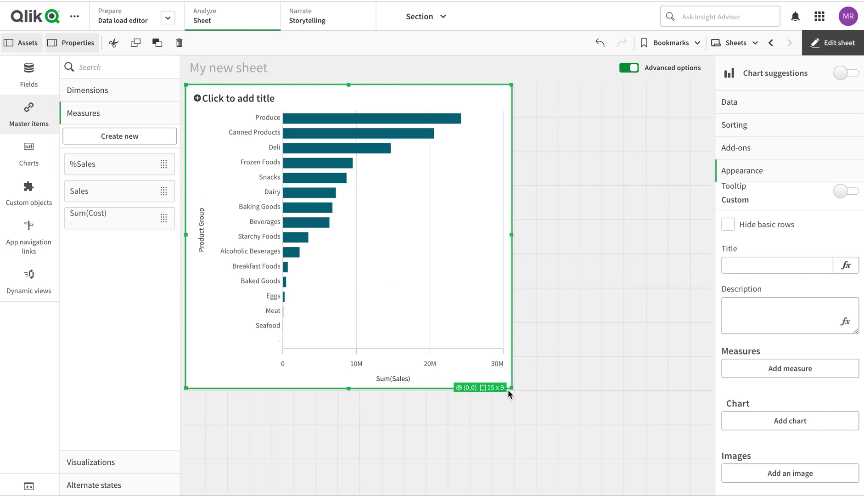
left_click_drag(510, 390, 502, 276)
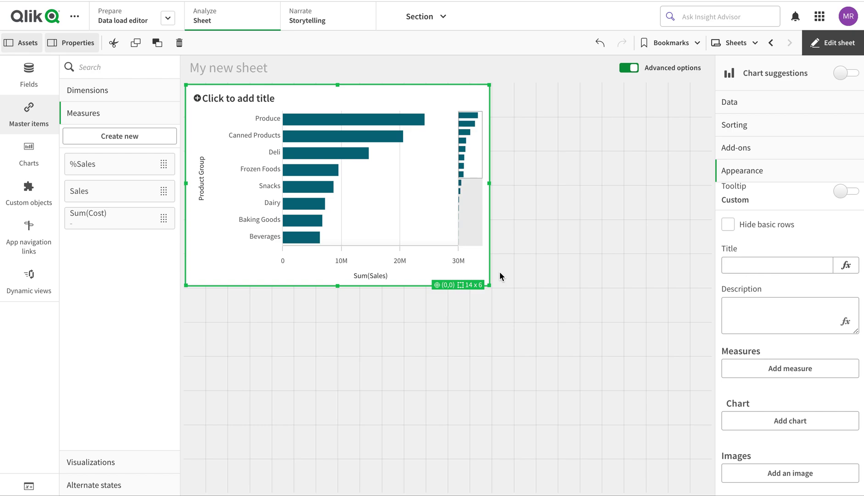
mouse_move(455, 240)
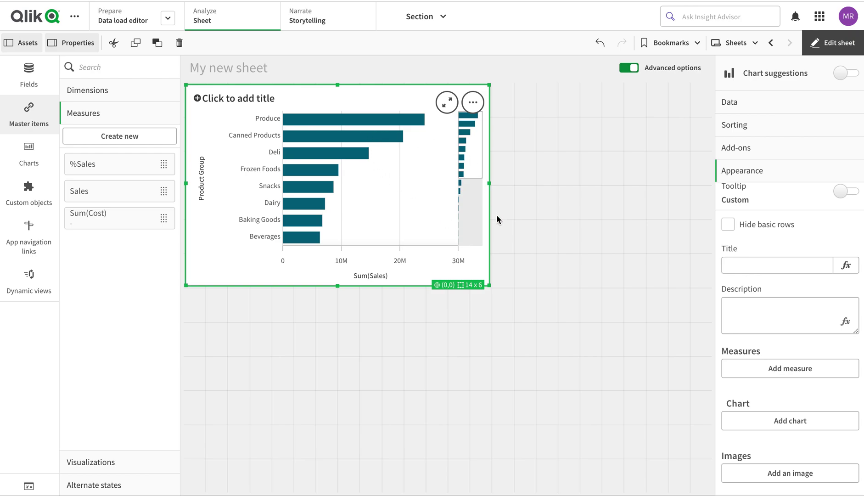
left_click_drag(490, 189, 553, 179)
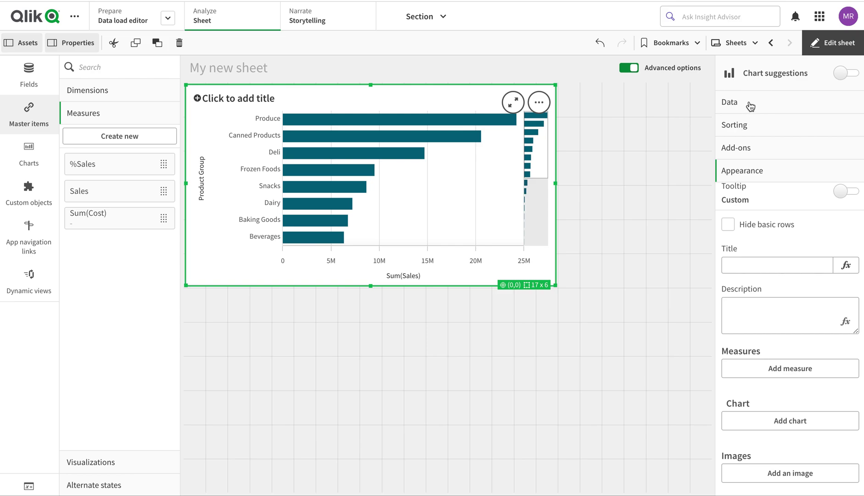
Expand the chart's Appearance tooltip settings and scroll down to the Description field
left_click(751, 106)
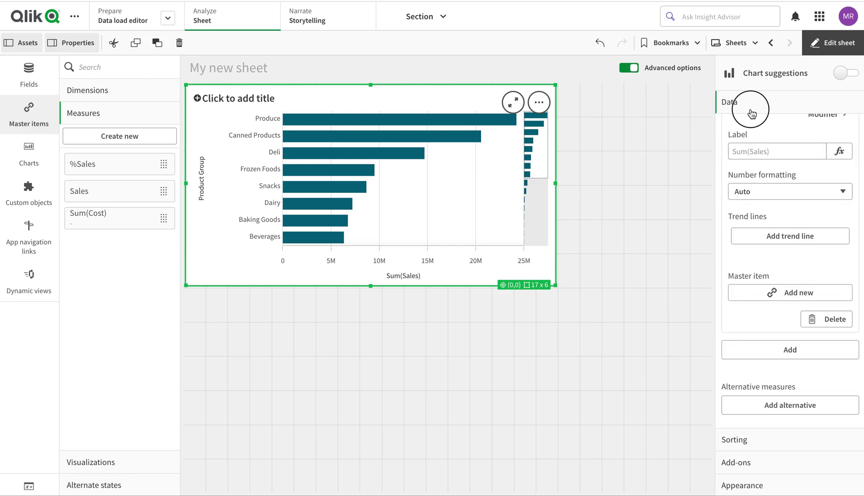
left_click(769, 489)
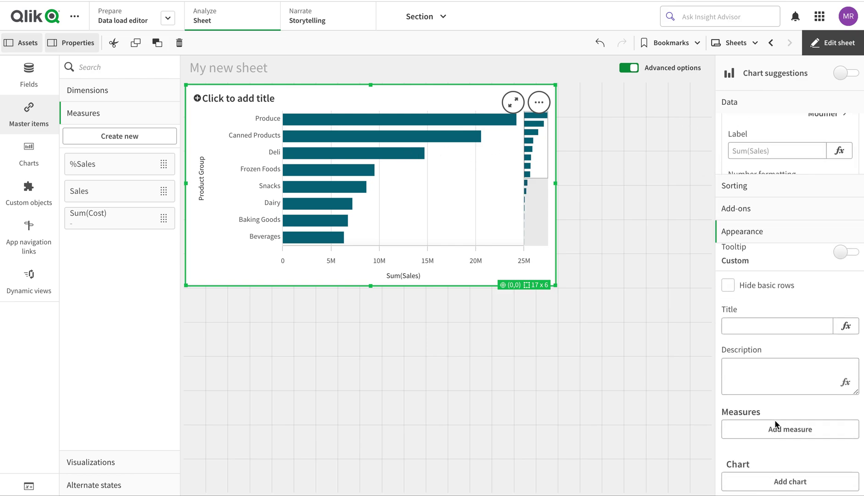
scroll(764, 268, "up", 5)
scroll(781, 356, "down", 5)
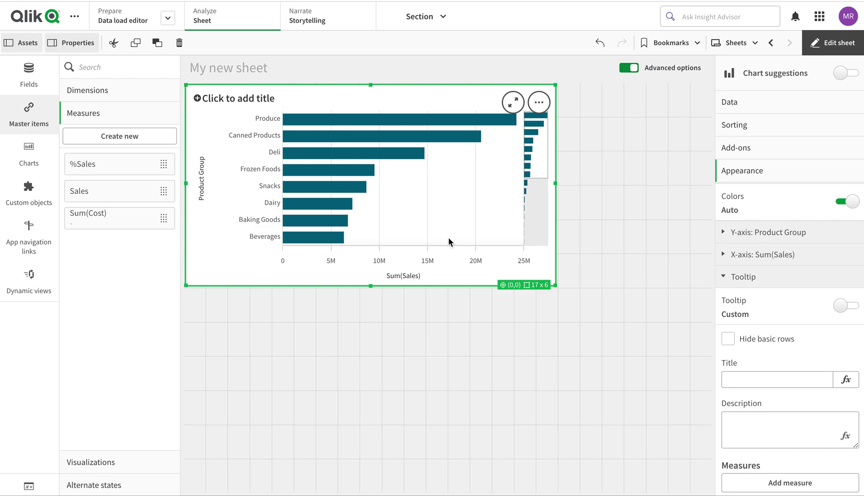
scroll(758, 355, "down", 3)
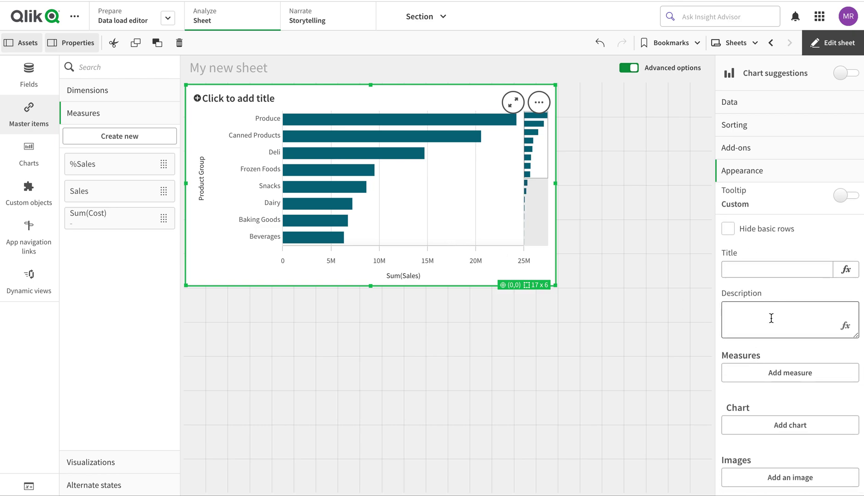
Enter 'Percentage of Total Sales: ' and num(Sum(Sales)/Sum(total Sales),'00%') in the description editor
left_click(845, 325)
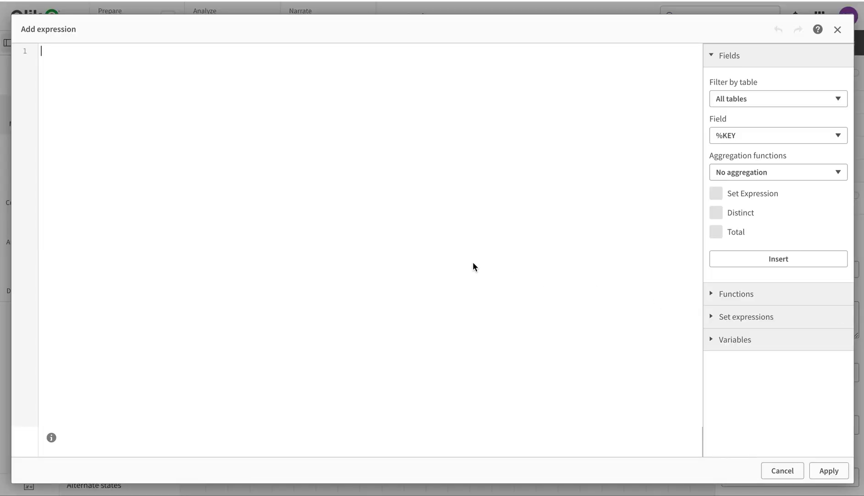
key("BackSpace")
type("'Total")
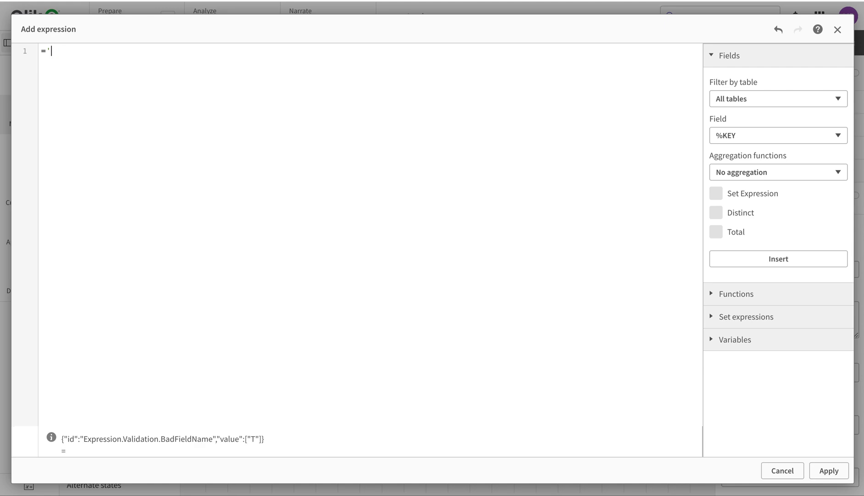
key("BackSpace")
key("BackSpace")
key("BackSpace")
key("BackSpace")
key("BackSpace")
type("Percenta")
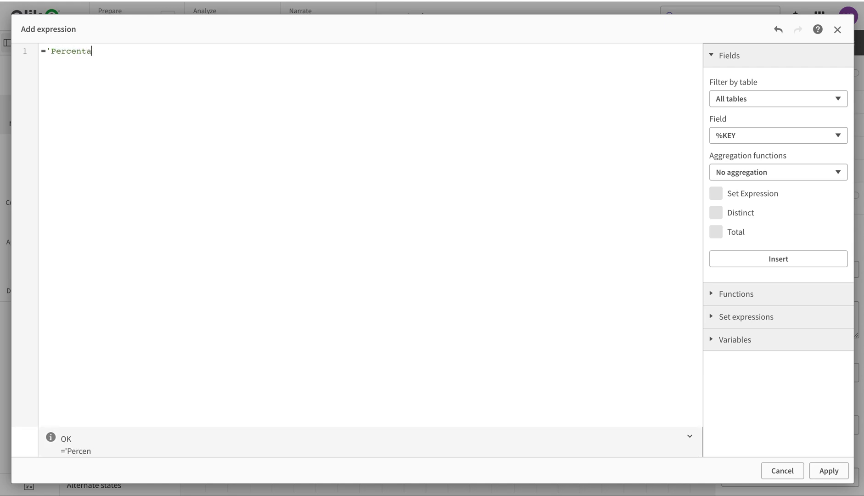
type("ge of Total Sales")
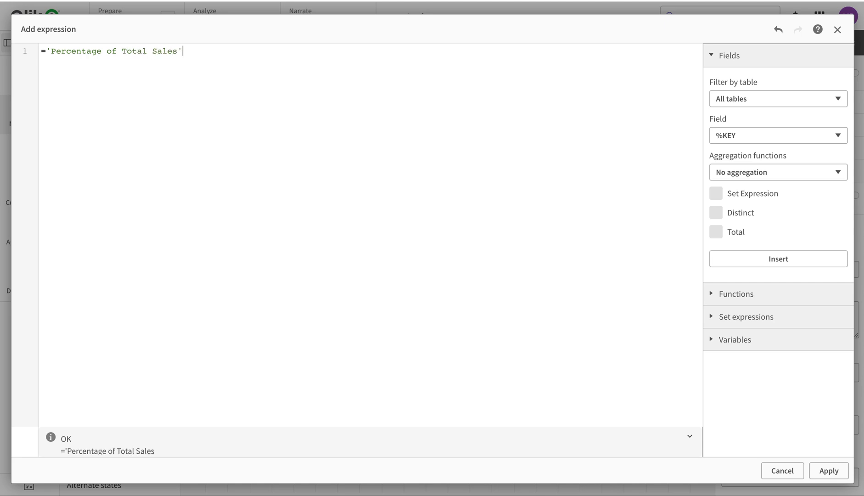
type(": '")
key("Delete")
type("n")
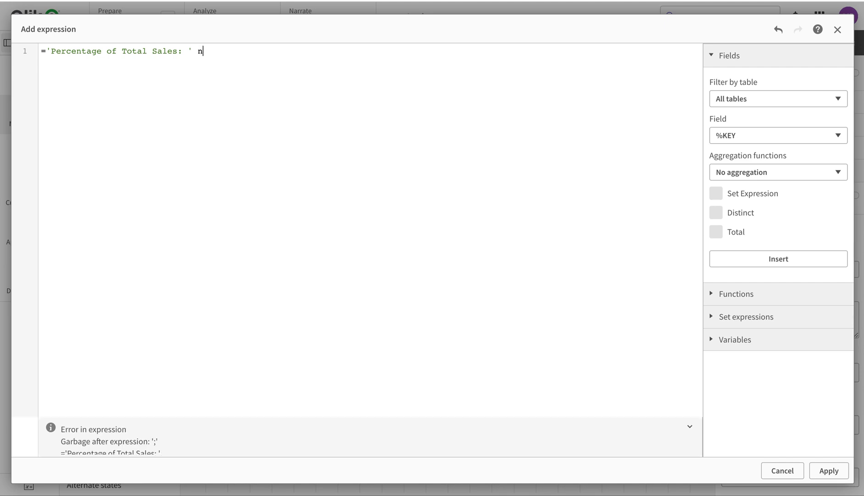
type("um(")
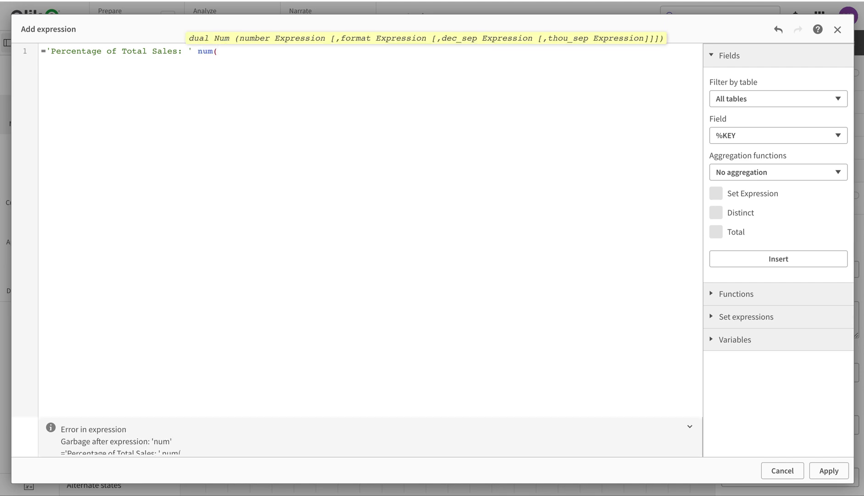
type("Sum(Sales)/Sum(")
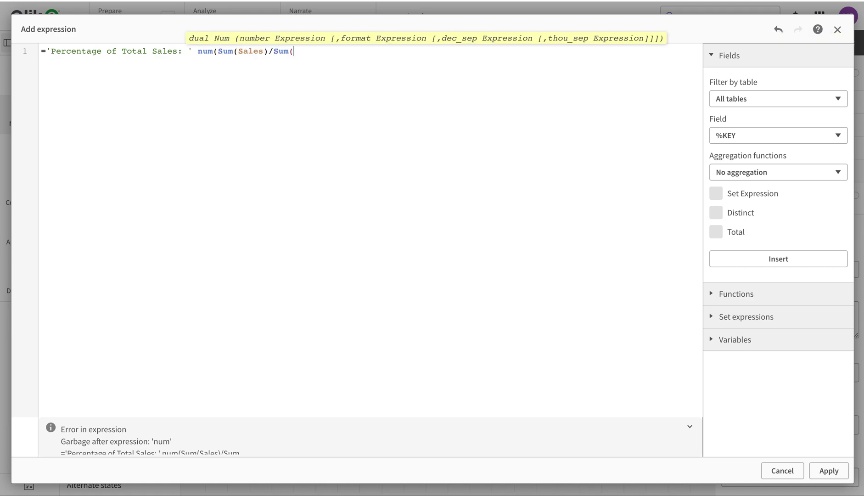
type("total Sal")
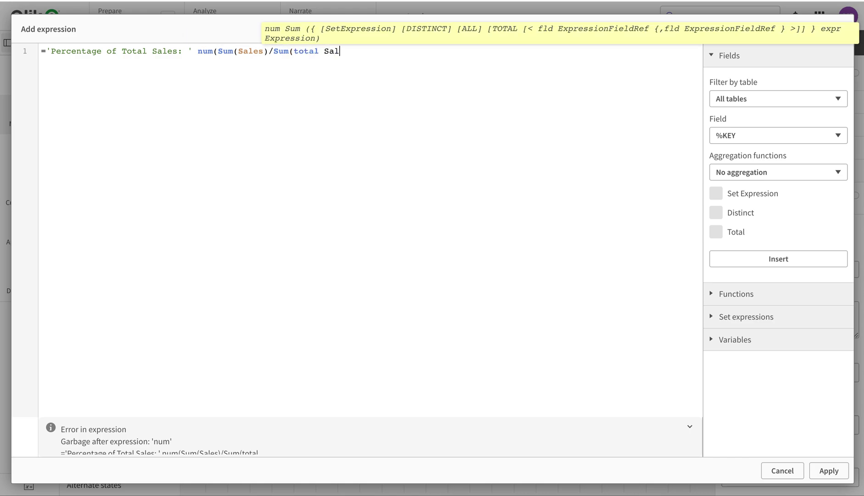
type("es)")
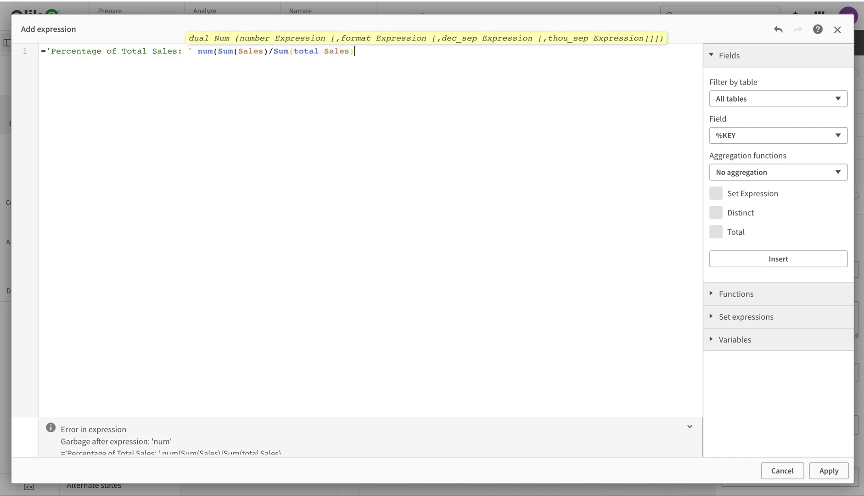
type(",'00%')")
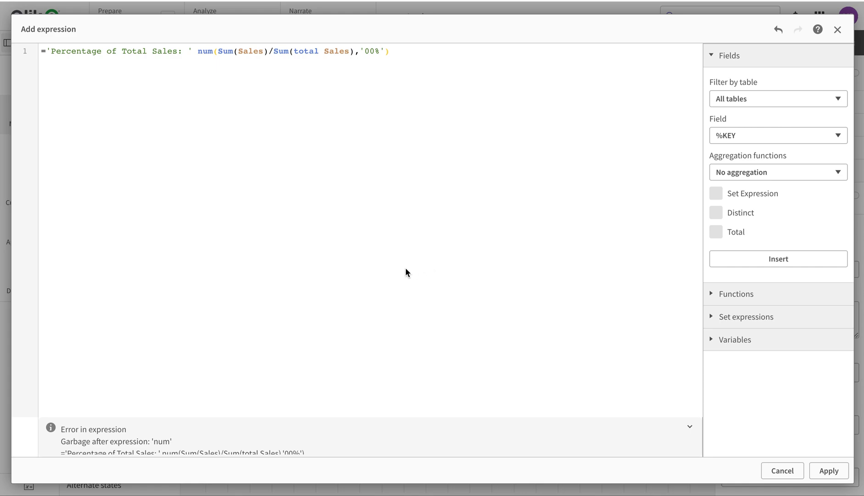
Join the label and num() with &, apply the expression, and exit edit mode
left_click(194, 49)
type("&")
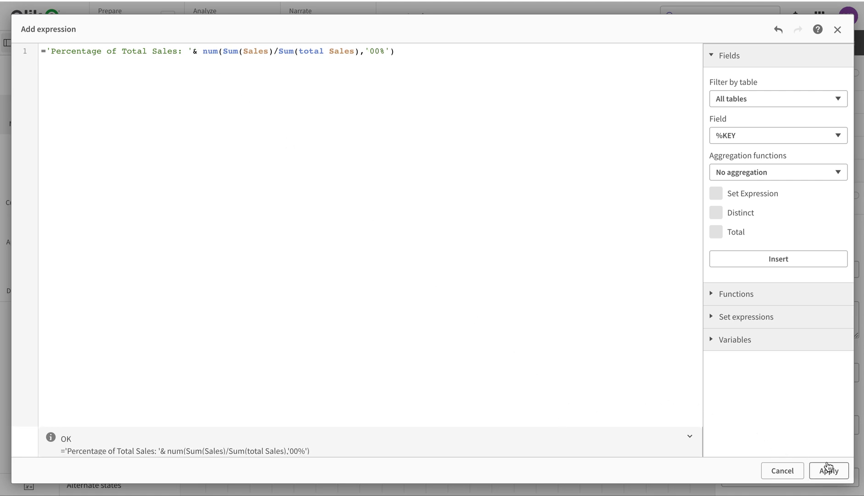
left_click(829, 470)
left_click(833, 43)
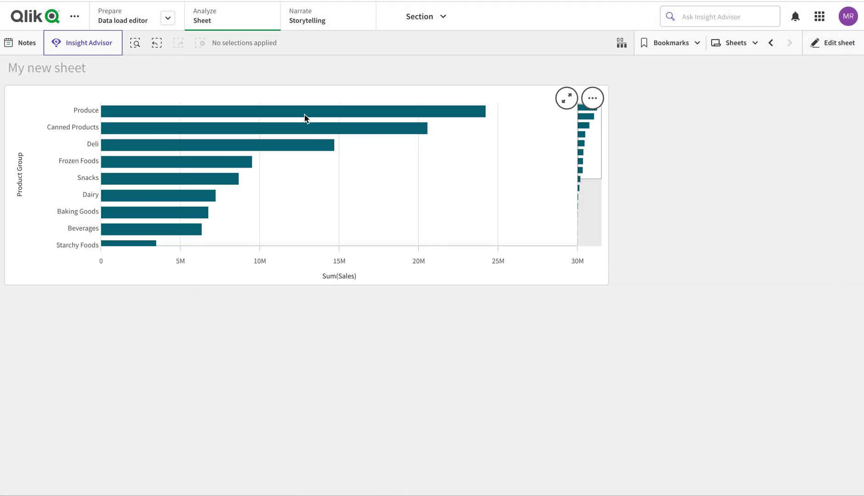
Replace the '00%' format in the description with the symbol-prefixed '+0%;-0%' pattern
mouse_move(305, 118)
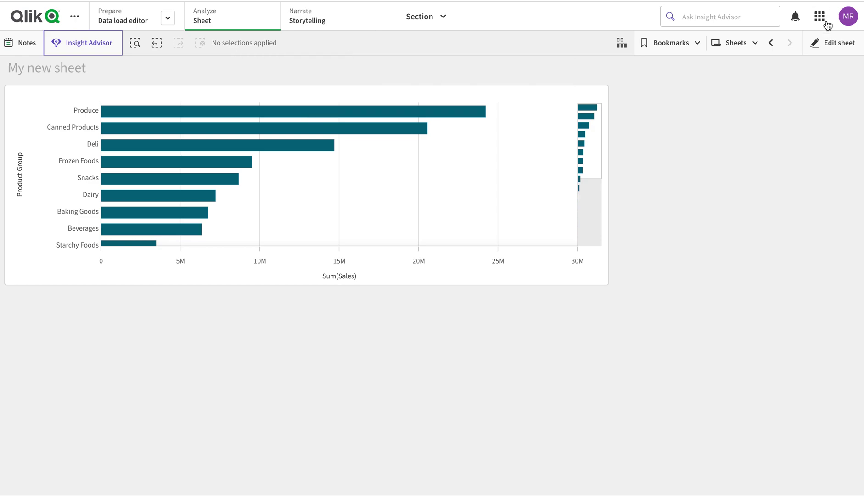
left_click(829, 44)
scroll(826, 403, "down", 10)
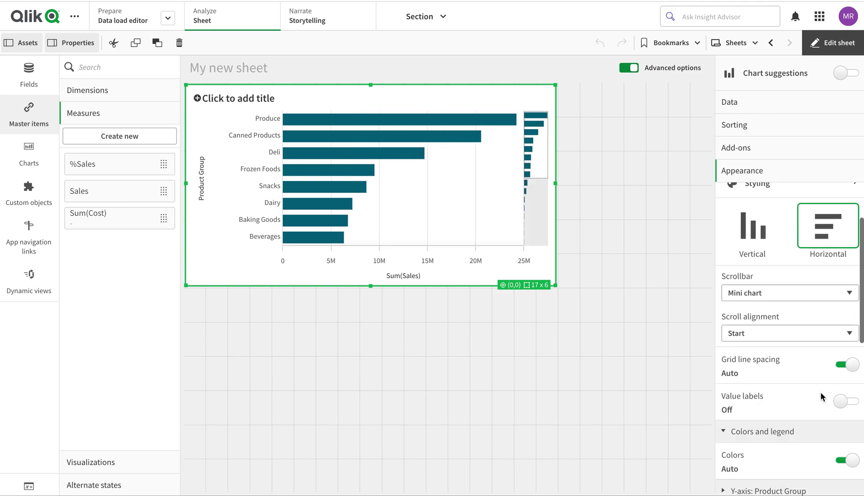
left_click(845, 322)
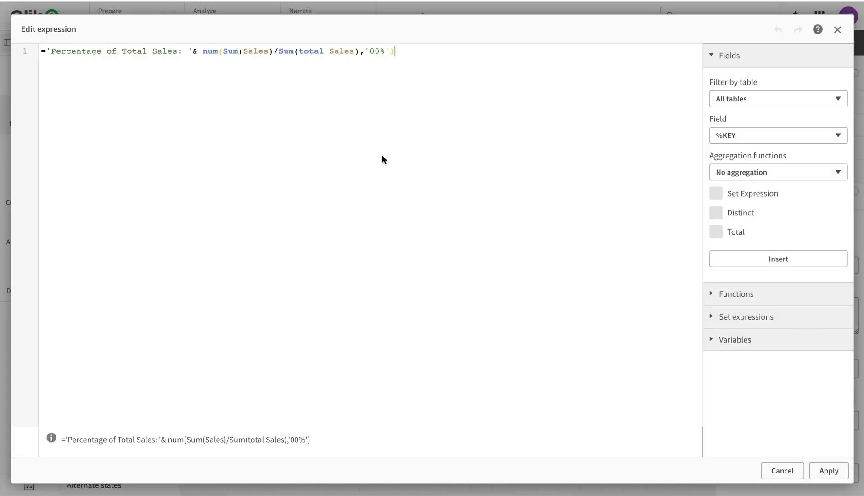
left_click_drag(388, 53, 365, 52)
type(",'▯+0%;▯-0%')")
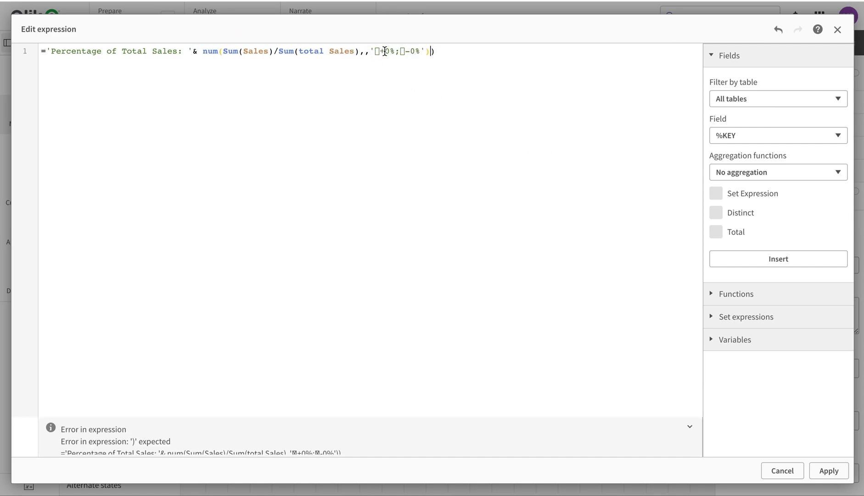
Apply the updated format, check the tooltip in analysis view, then return to editing
left_click_drag(386, 53, 377, 52)
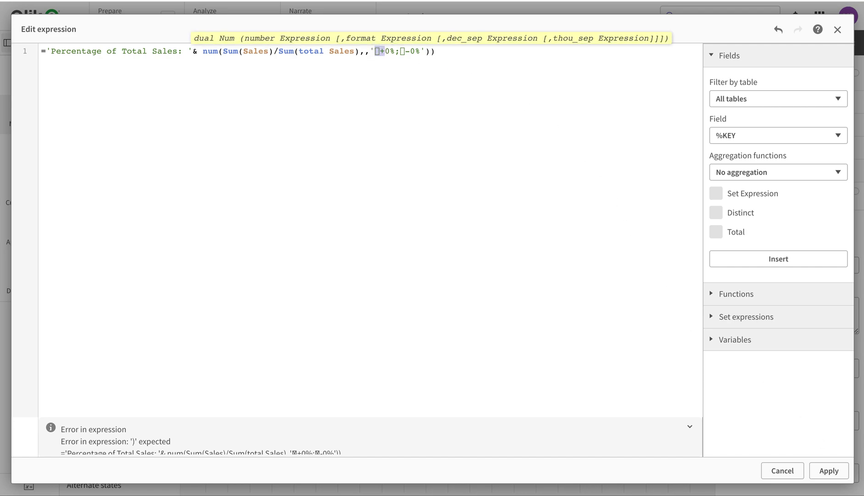
mouse_move(825, 460)
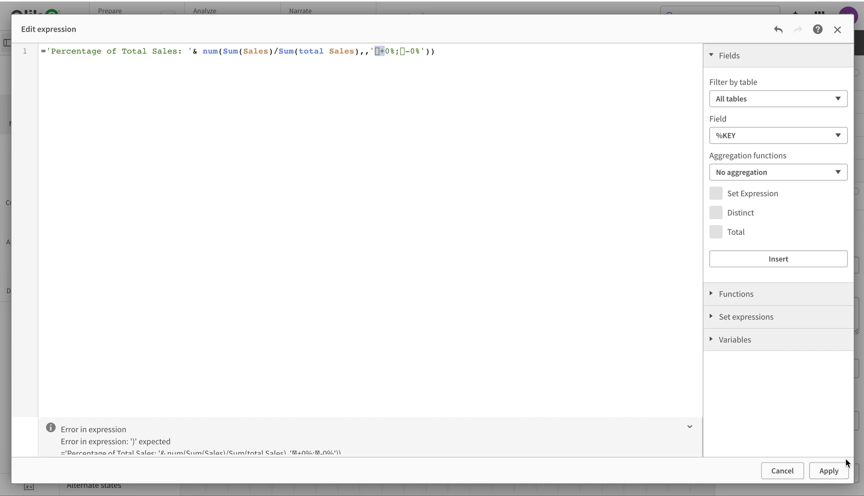
left_click(834, 470)
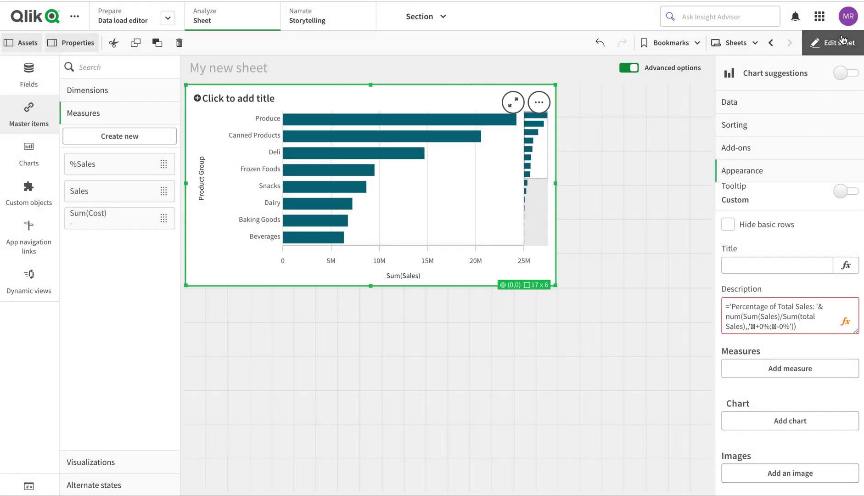
left_click(833, 42)
mouse_move(400, 117)
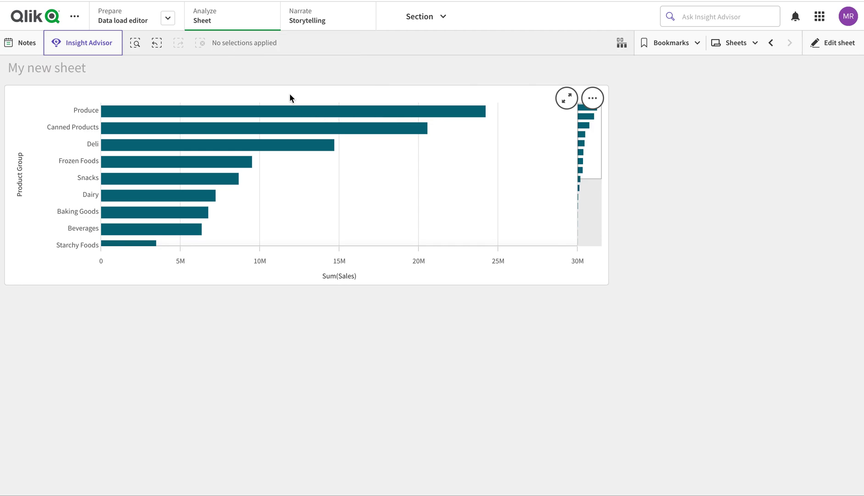
left_click(856, 45)
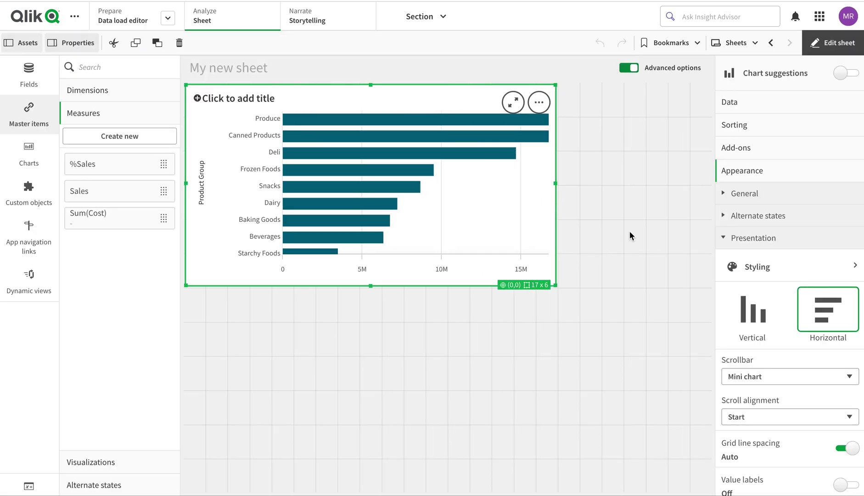
Remove the extra ')' and duplicate comma from the num() expression, apply it, and exit edit mode
scroll(815, 394, "down", 8)
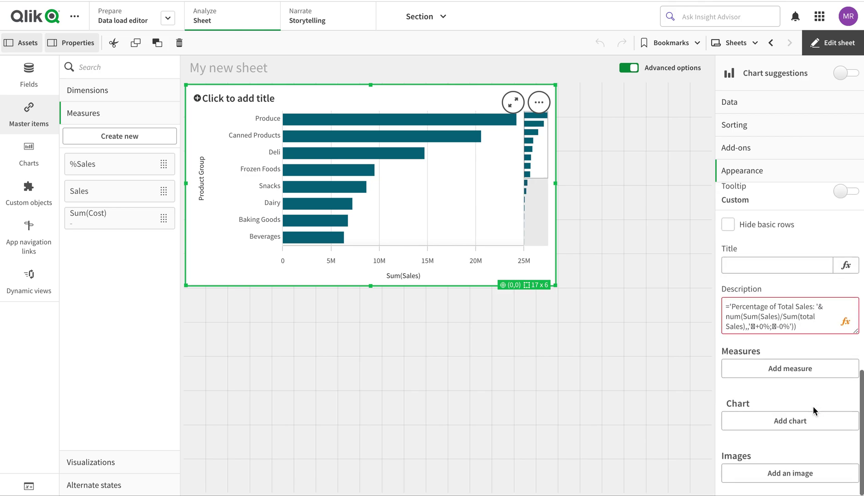
left_click(846, 323)
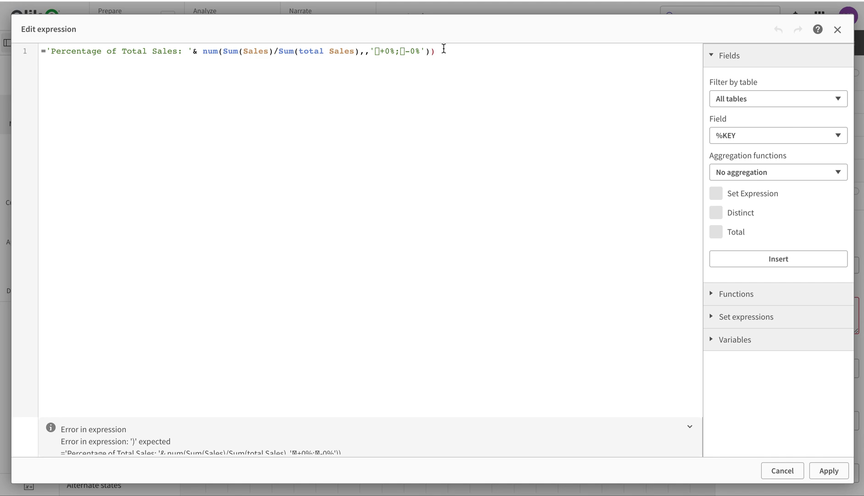
key("BackSpace")
left_click(365, 51)
key("Delete")
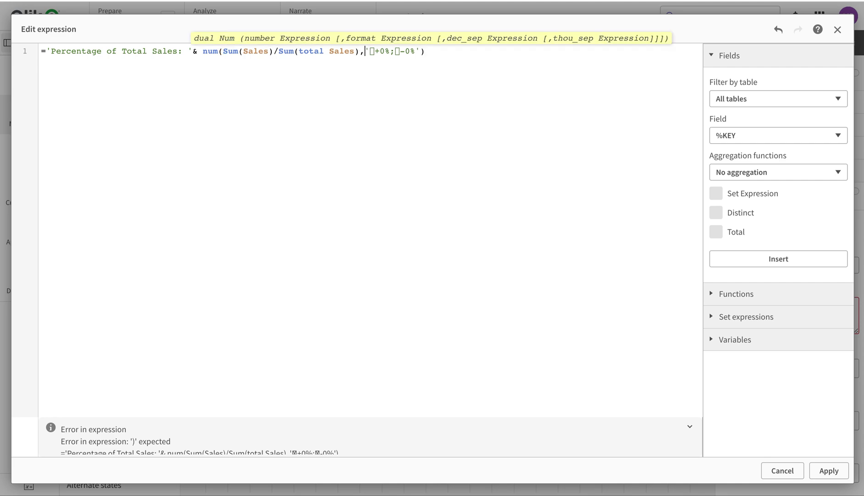
left_click(833, 471)
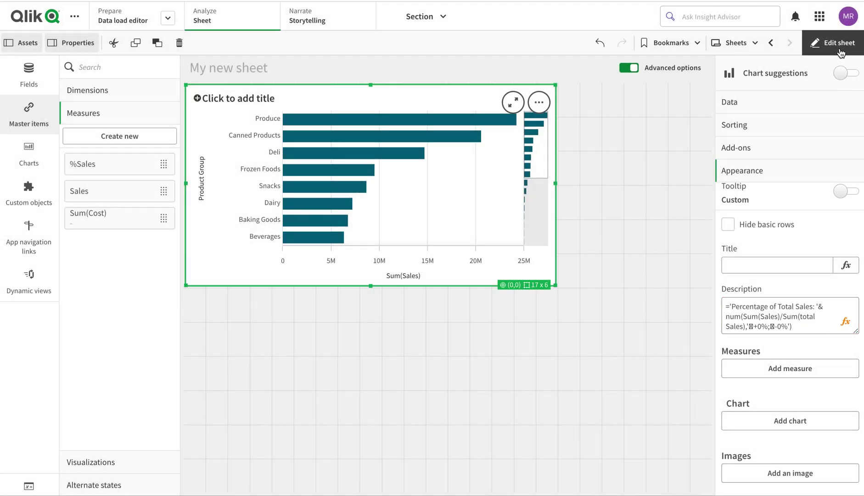
left_click(833, 42)
Confirm the Produce tooltip shows 'Percentage of Total Sales: +23%', then resume editing the sheet
mouse_move(394, 106)
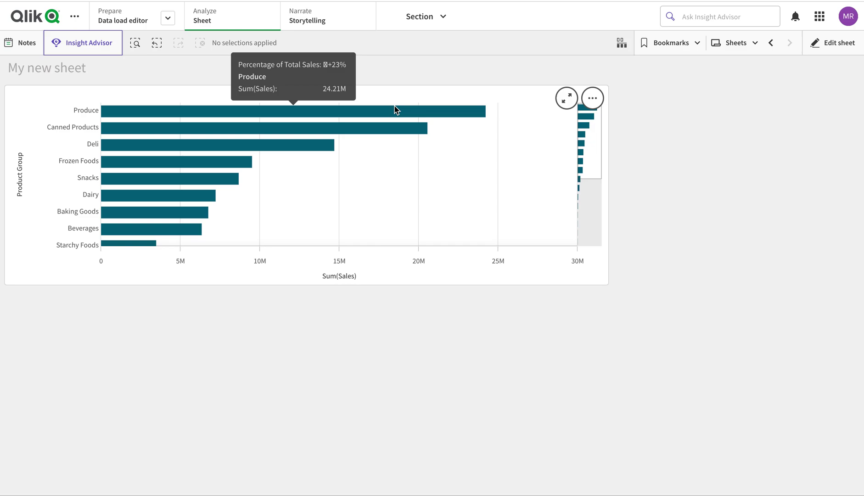
left_click(833, 44)
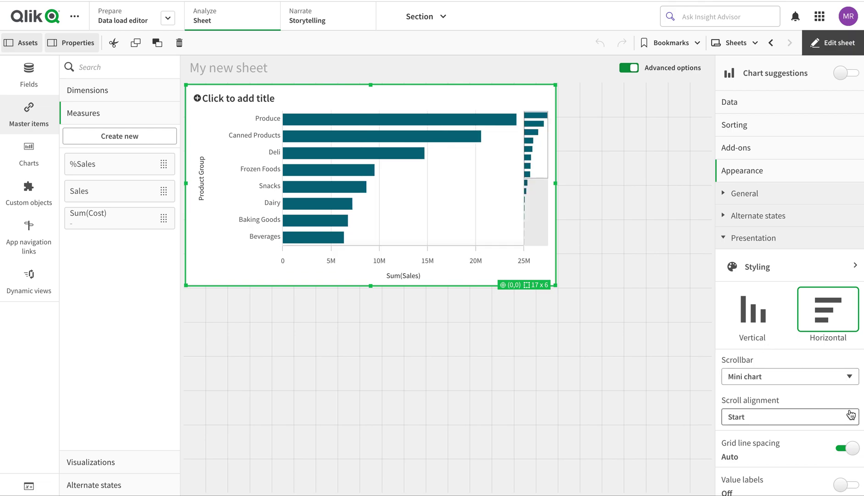
Swap Sum(Sales)/Sum(total Sales) in the tooltip description for the [%Sales] master measure and preview it
scroll(849, 413, "down", 5)
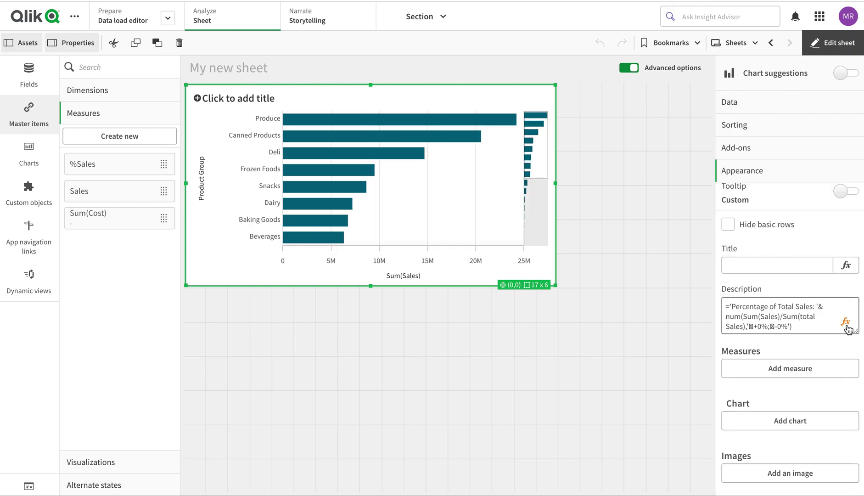
left_click(852, 325)
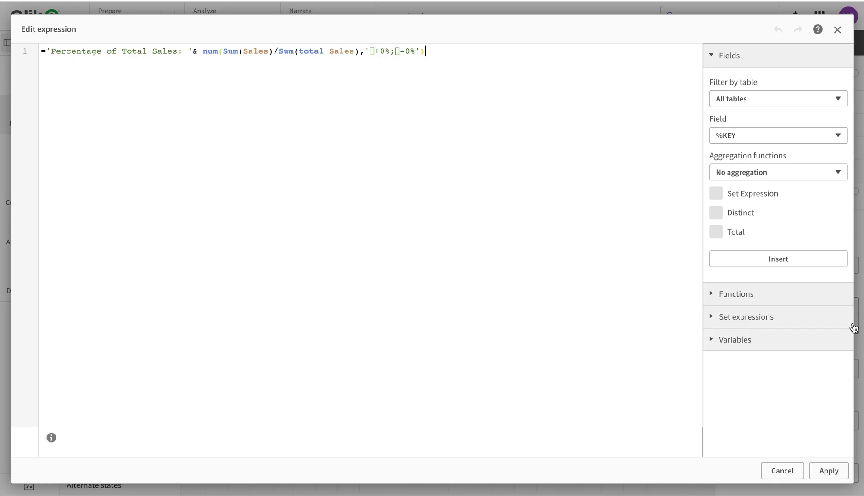
left_click(784, 471)
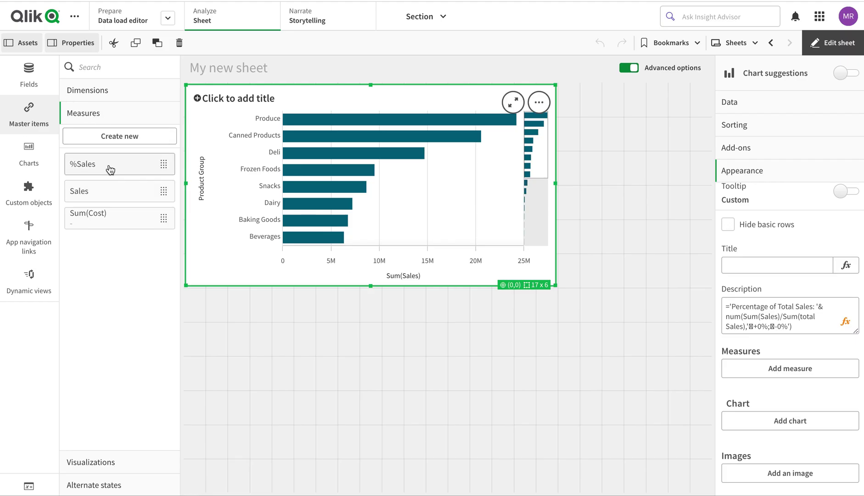
left_click(848, 321)
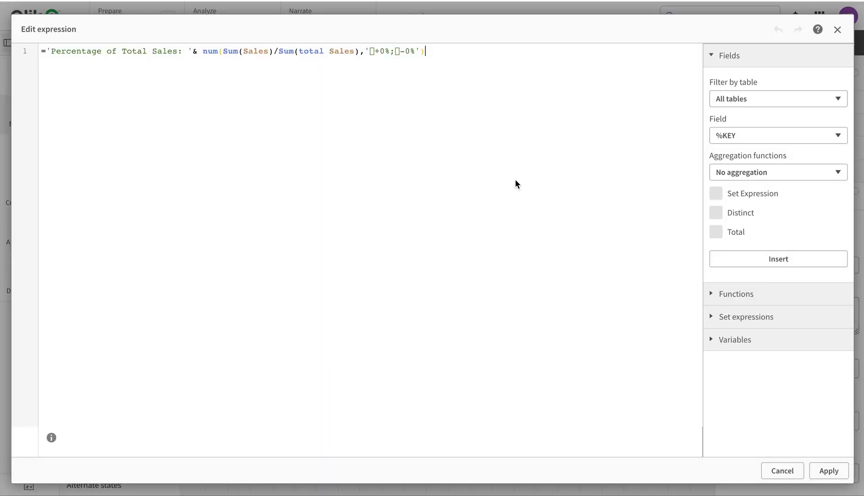
left_click_drag(359, 52, 224, 53)
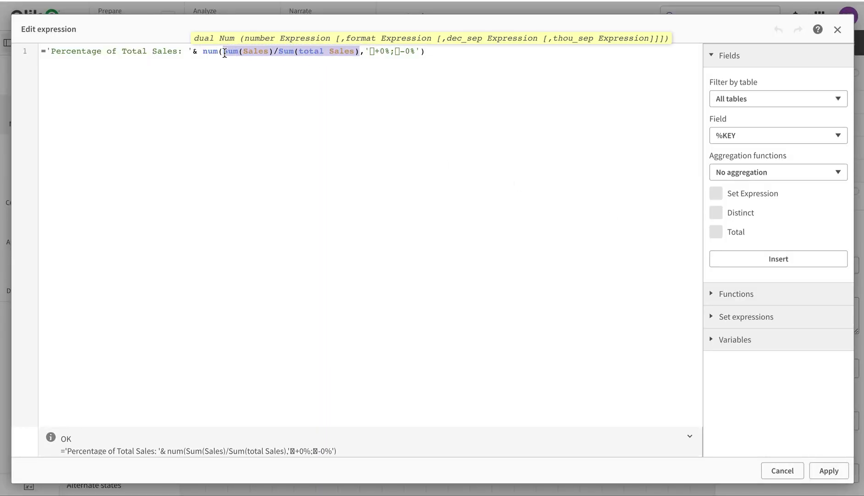
type("%Sa")
key("Return")
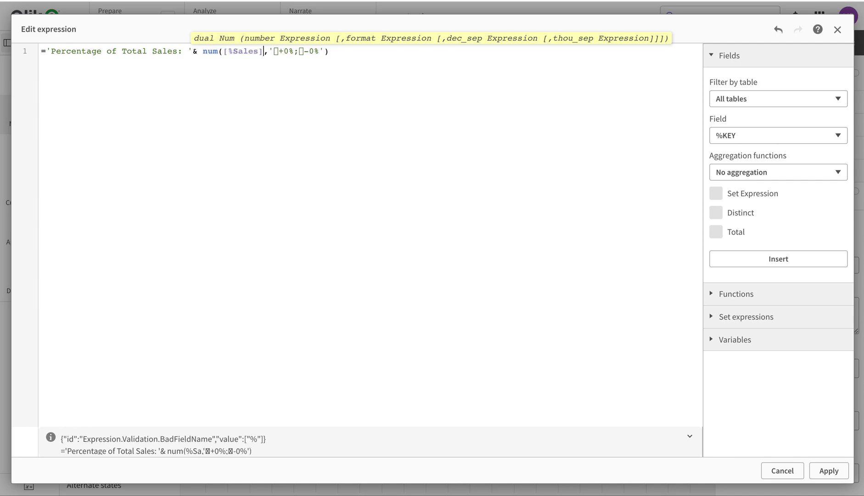
left_click(829, 471)
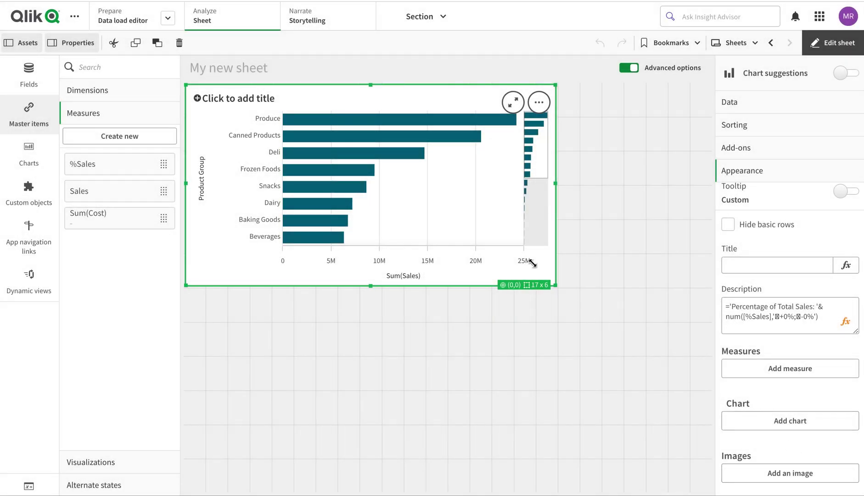
left_click(832, 43)
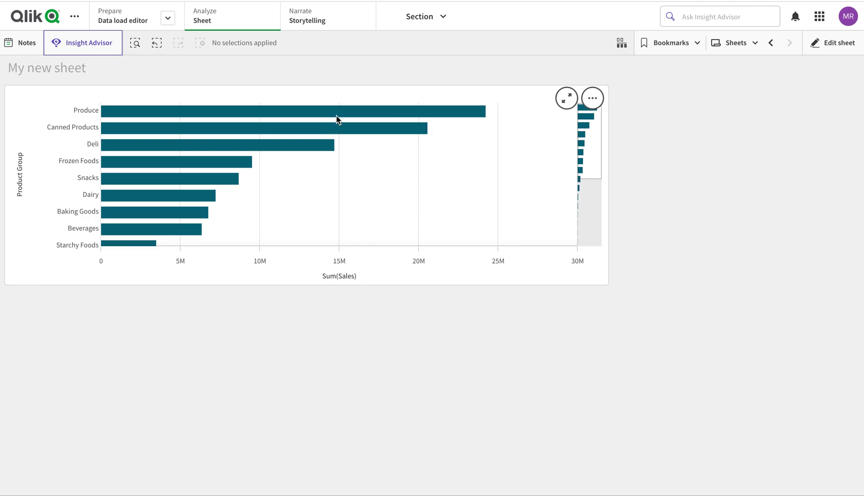
mouse_move(338, 116)
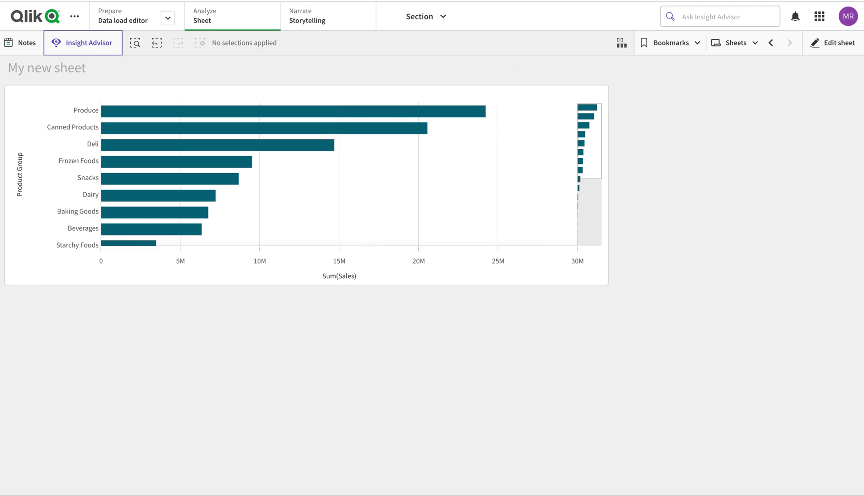
Reopen the tooltip description expression and append & followed by a new line
left_click(841, 41)
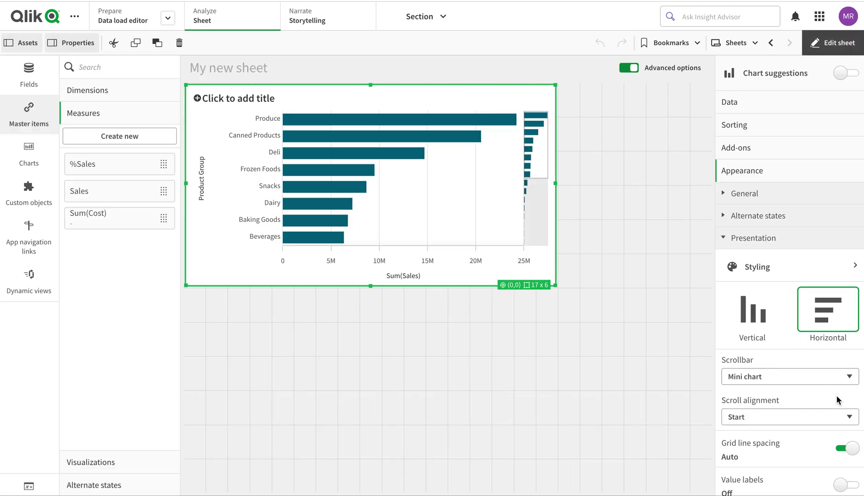
scroll(841, 395, "down", 10)
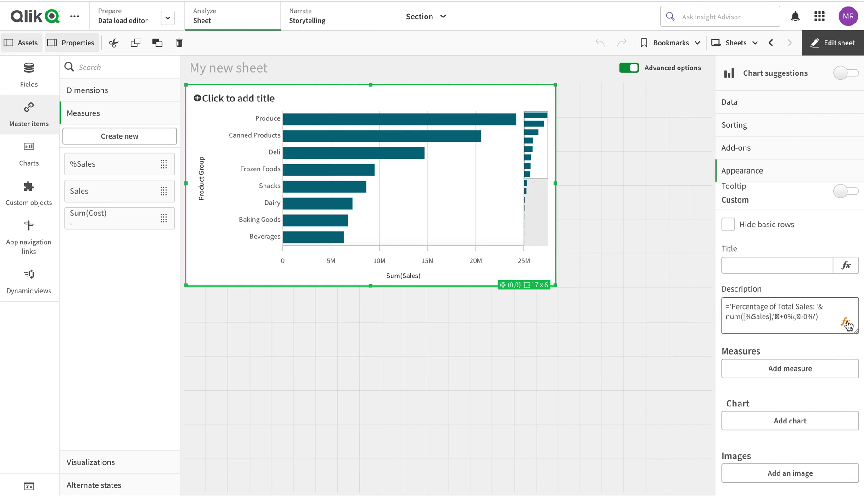
left_click(847, 321)
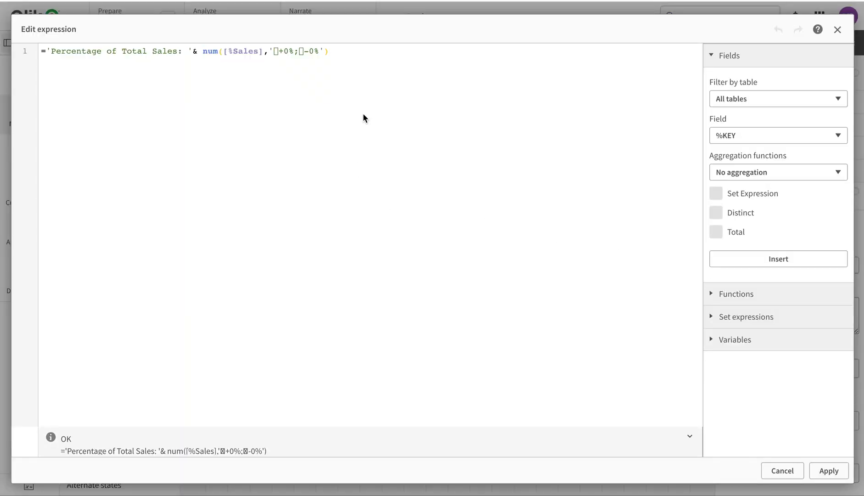
type(",'□+0%;□-0%'")
key("ctrl+z")
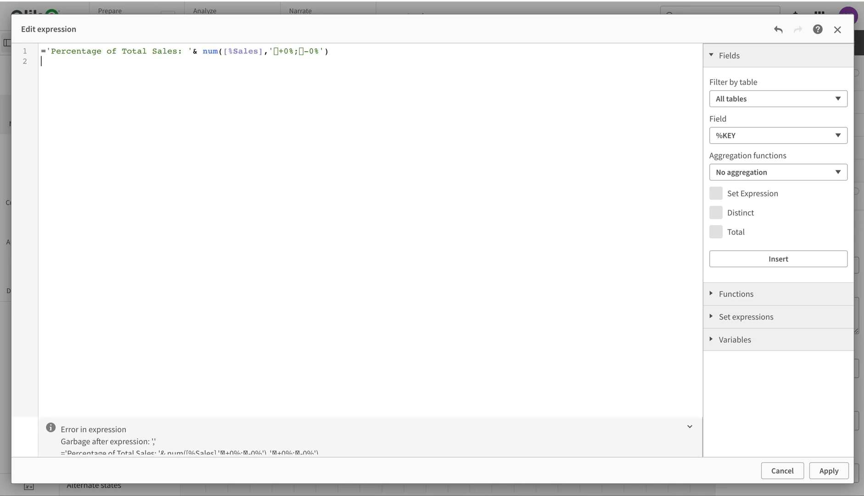
key("ctrl+z")
type("&")
key("Return")
Add If([%Sales] >.10,'👌👌👌','😒😒😒') to the description and apply it
type("If(")
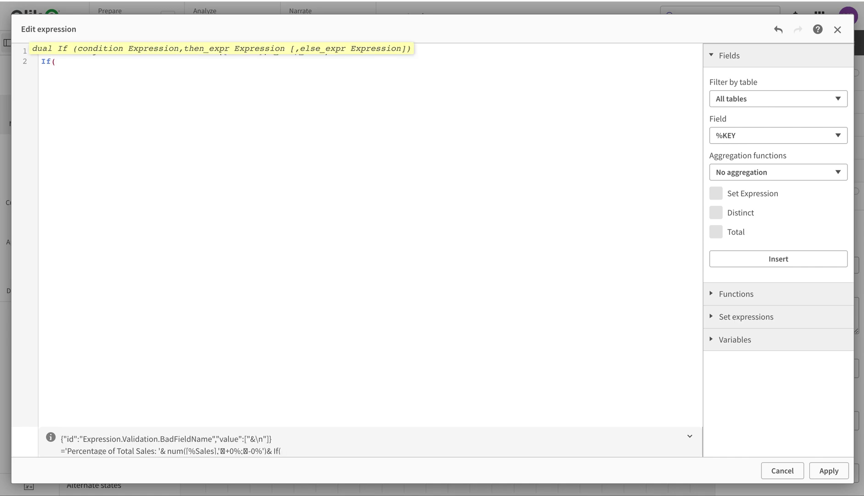
type("%")
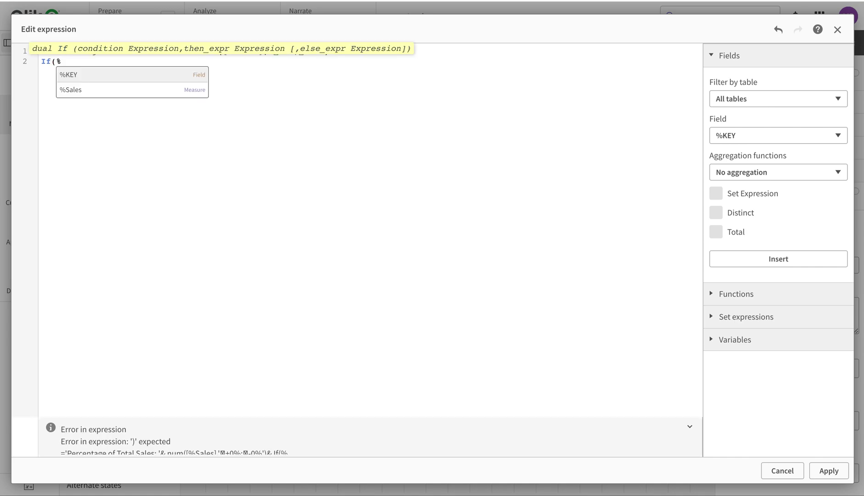
key("Down")
key("Return")
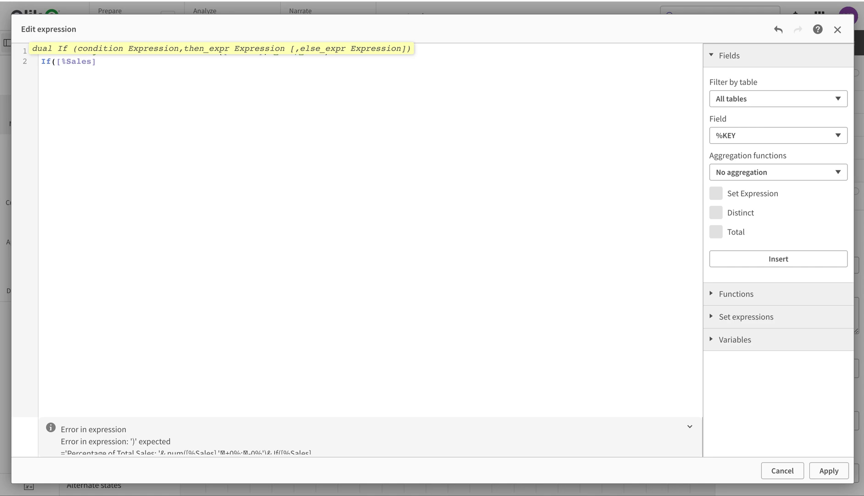
type(">.")
type("👌")
key("ctrl+v")
key("ctrl+v")
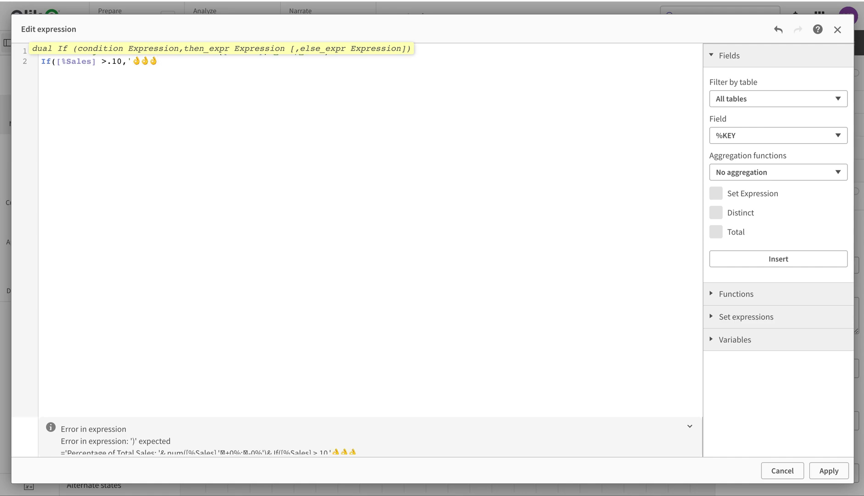
type(",'")
type("😒")
key("ctrl+v")
key("ctrl+v")
type(")")
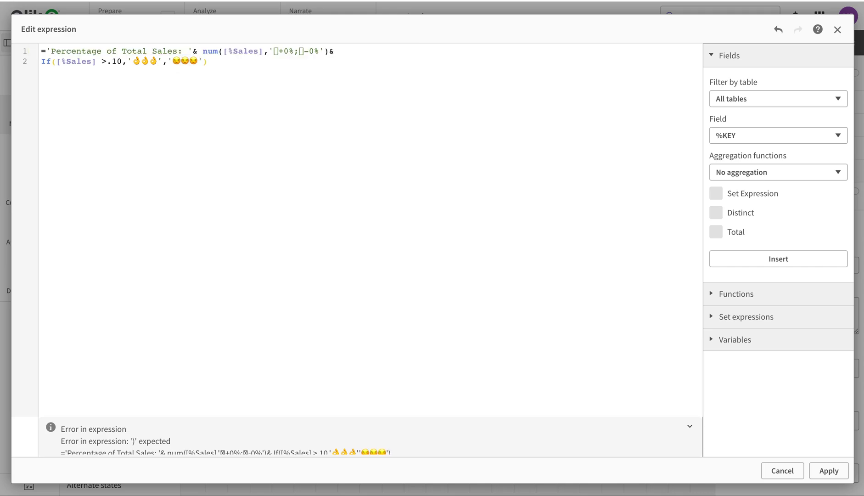
left_click(828, 469)
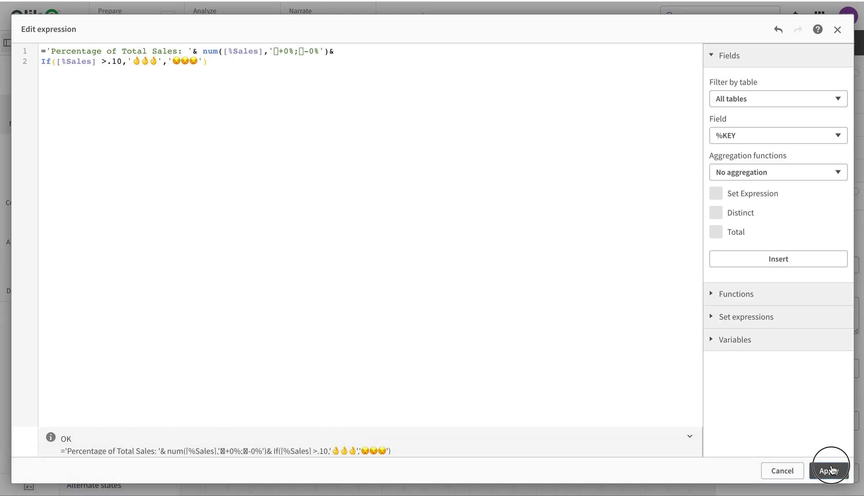
Exit edit mode and review the emoji tooltips on the Produce, Baking Goods and Frozen Foods bars
left_click(852, 41)
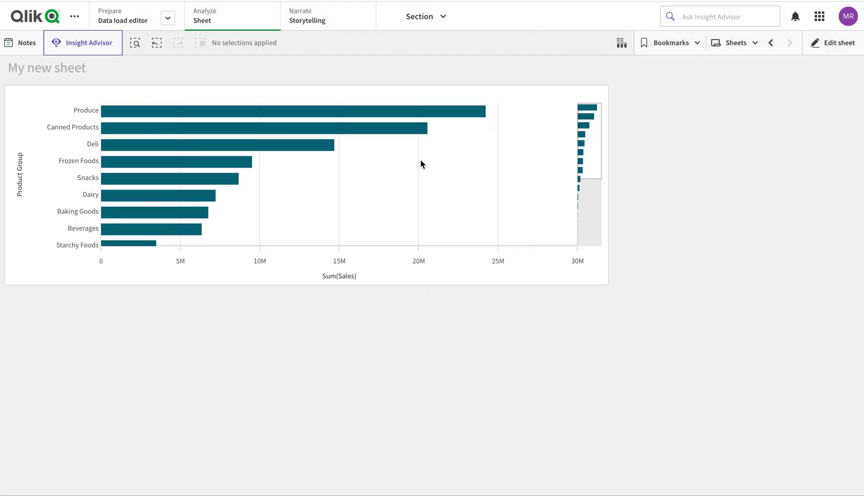
mouse_move(392, 115)
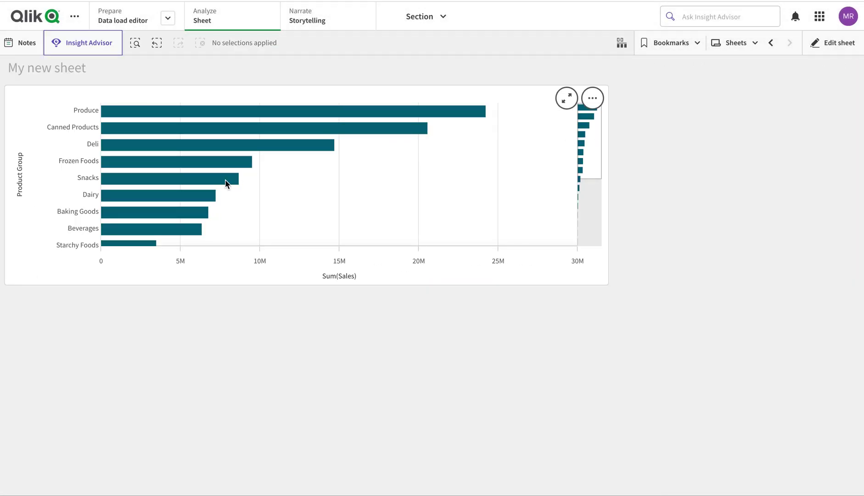
mouse_move(175, 214)
mouse_move(199, 164)
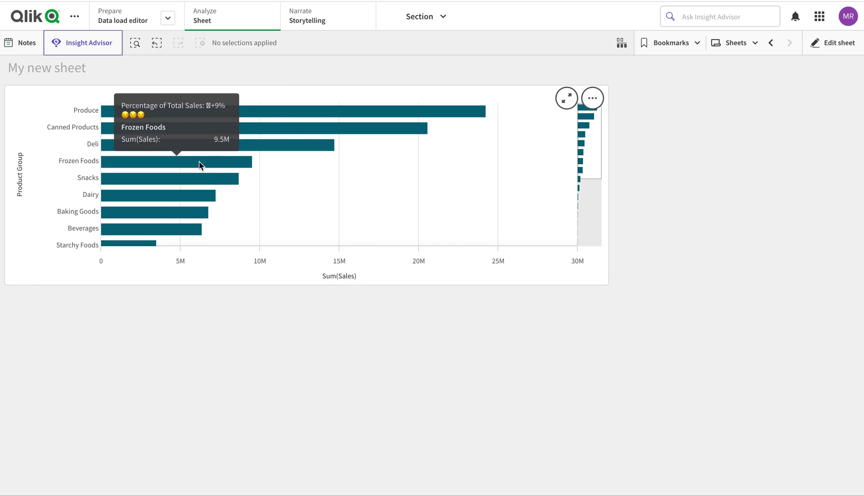